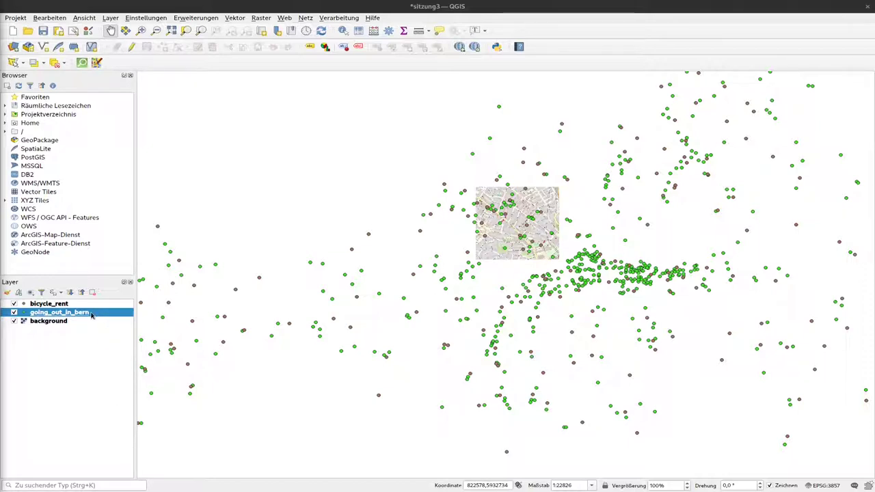
Step: Open going_out_in_bern's Eigenschaften on the Symbolisierung page and expand the Einzelsymbol renderer list
right_click(91, 315)
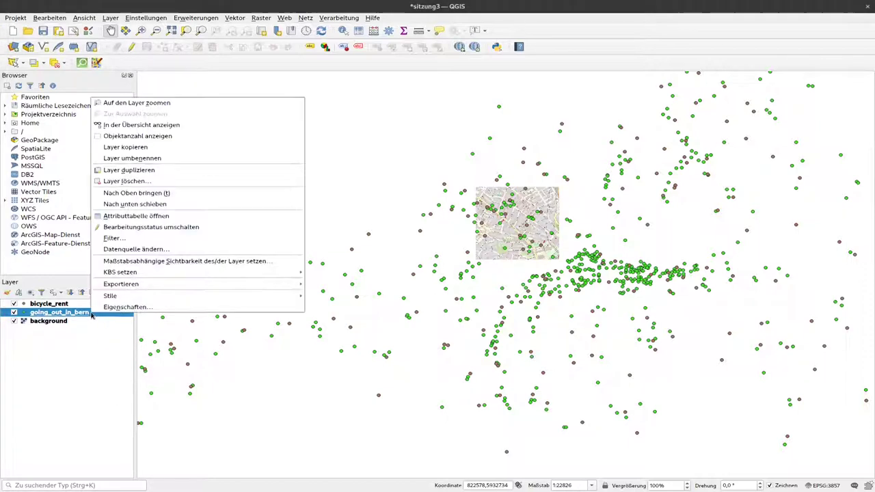
left_click(154, 310)
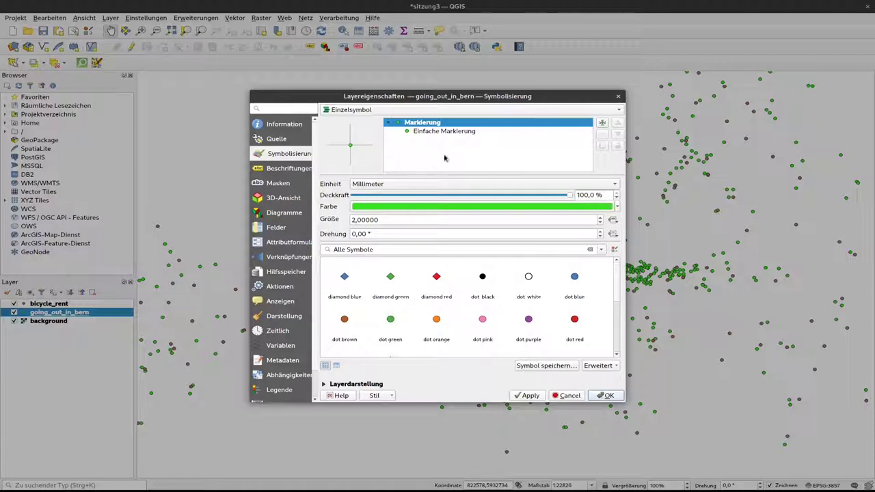
left_click(448, 110)
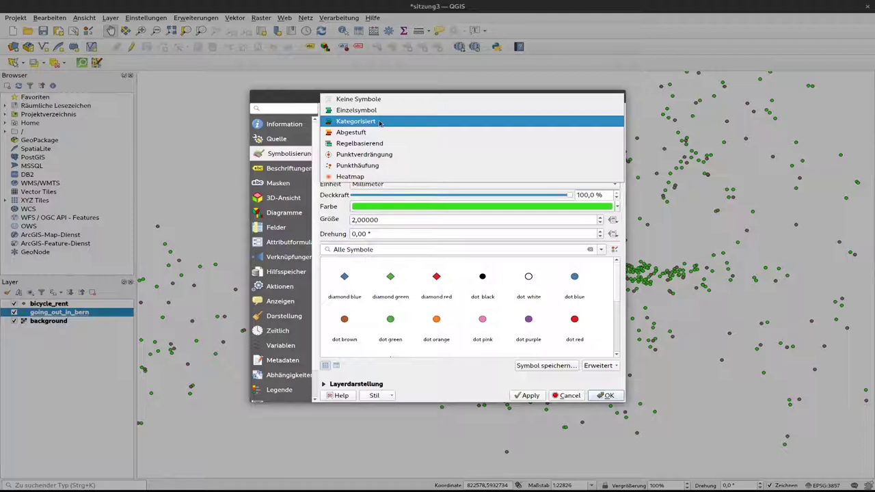
Step: Switch to the Kategorisiert renderer on the amenity field and classify into bar, cafe and restaurant
left_click(380, 122)
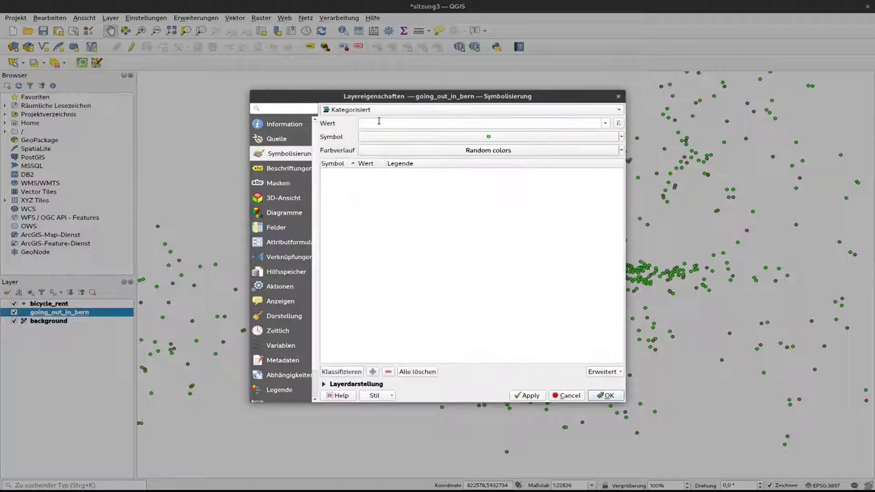
left_click(605, 124)
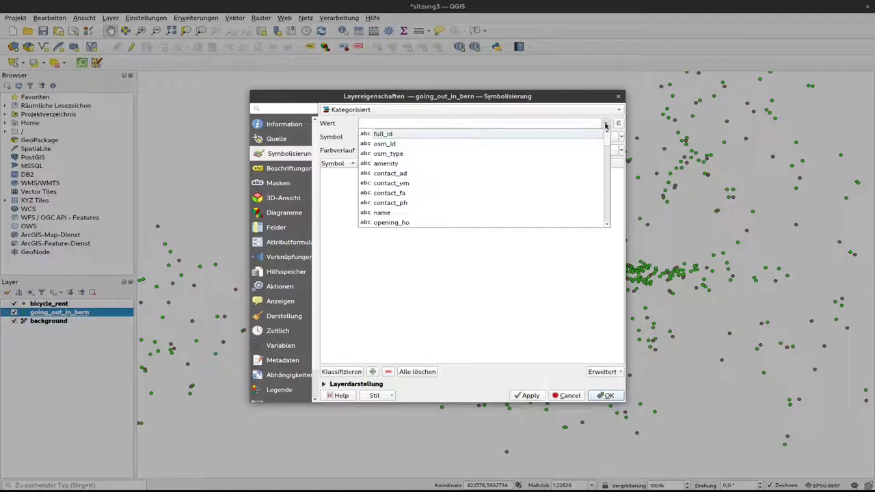
left_click(428, 166)
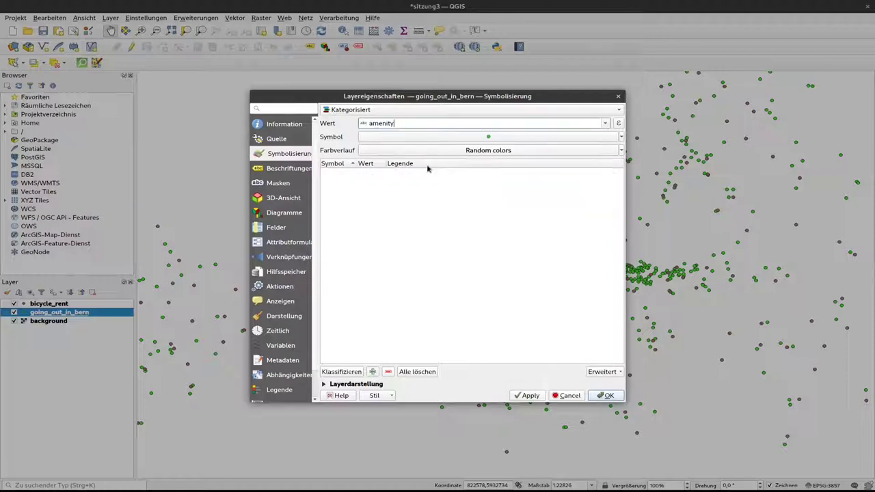
left_click(356, 375)
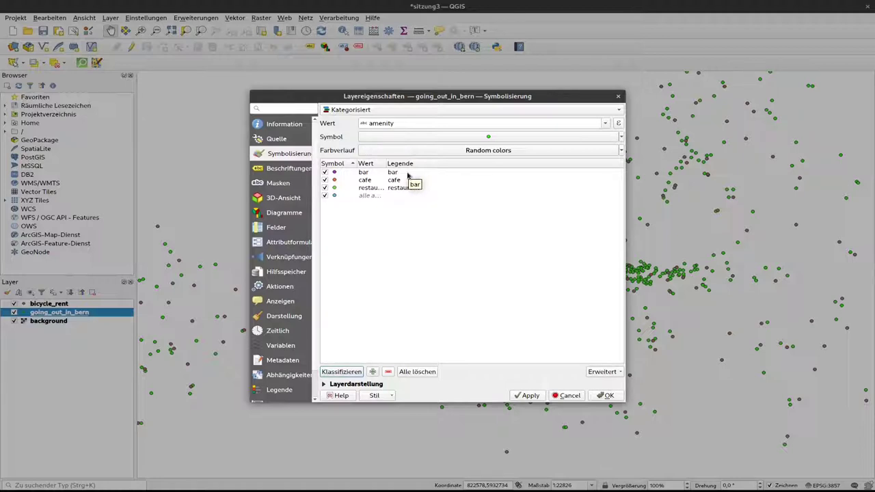
Step: Change the legend labels bar, cafe and restaurant to Bar, Cafe and Restaurant
left_click(408, 175)
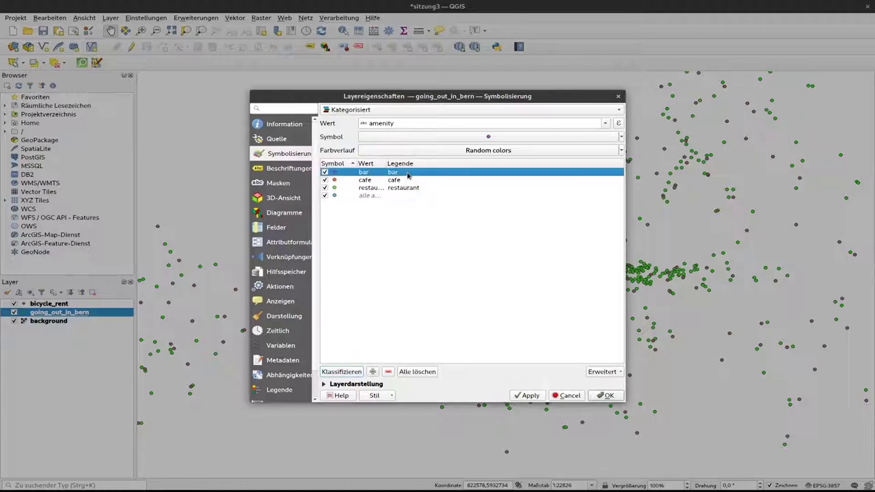
left_click(408, 174)
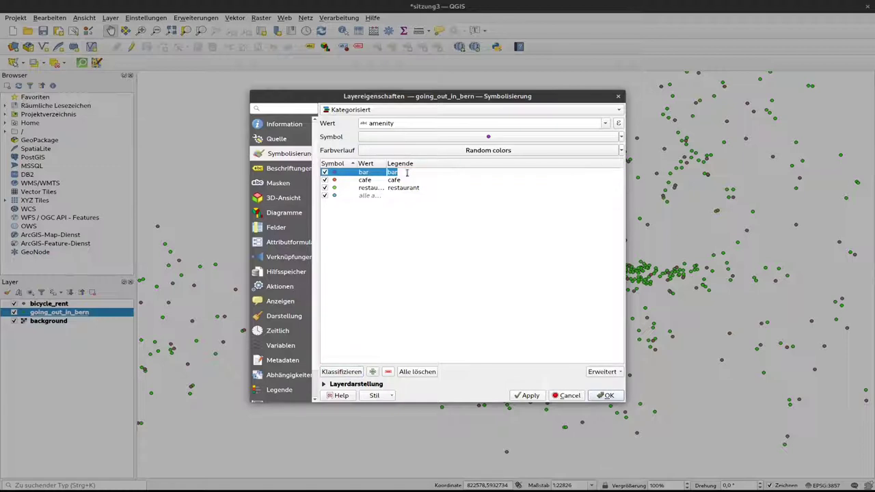
left_click(407, 173)
key("Return")
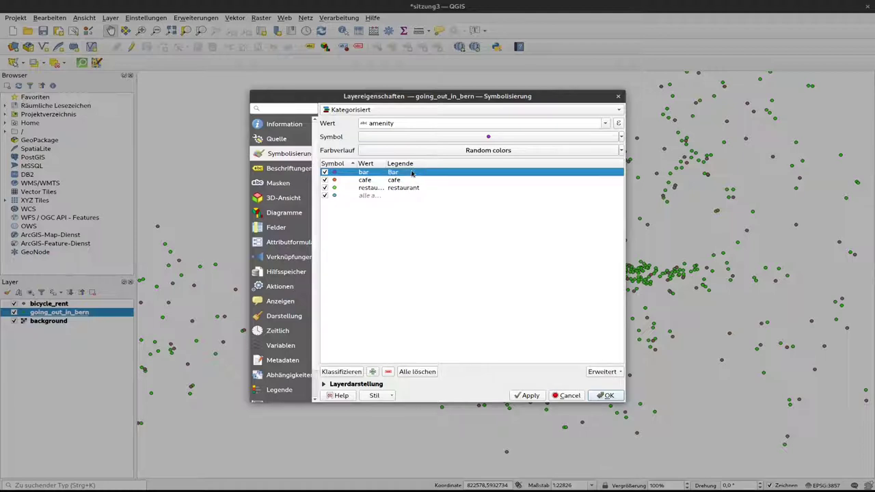
double_click(404, 180)
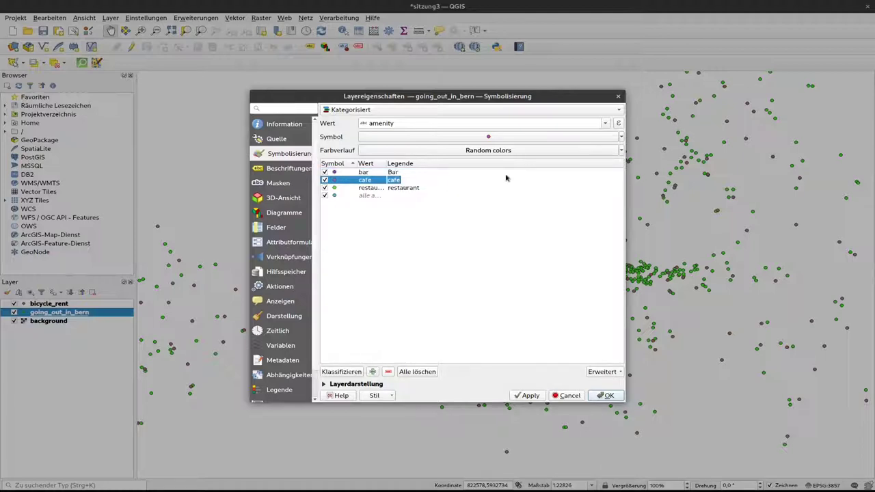
type("C")
left_click(503, 187)
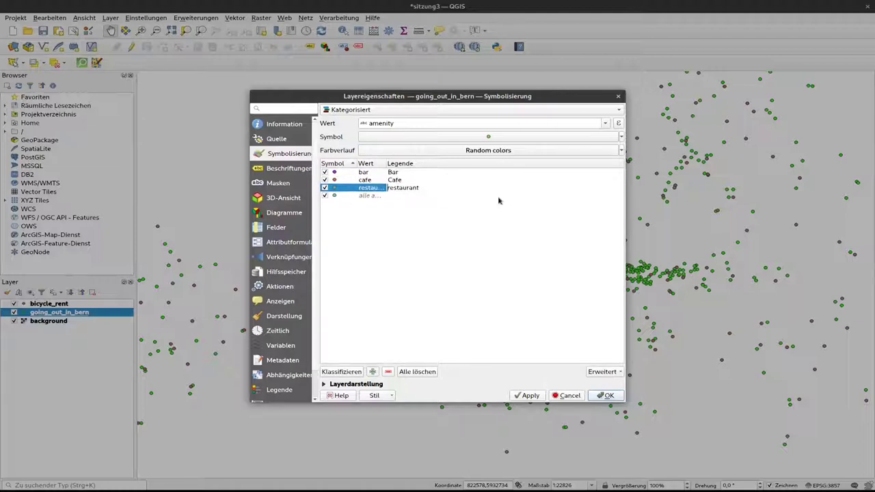
key("F2")
key("Home")
key("Delete")
type("R")
left_click(451, 235)
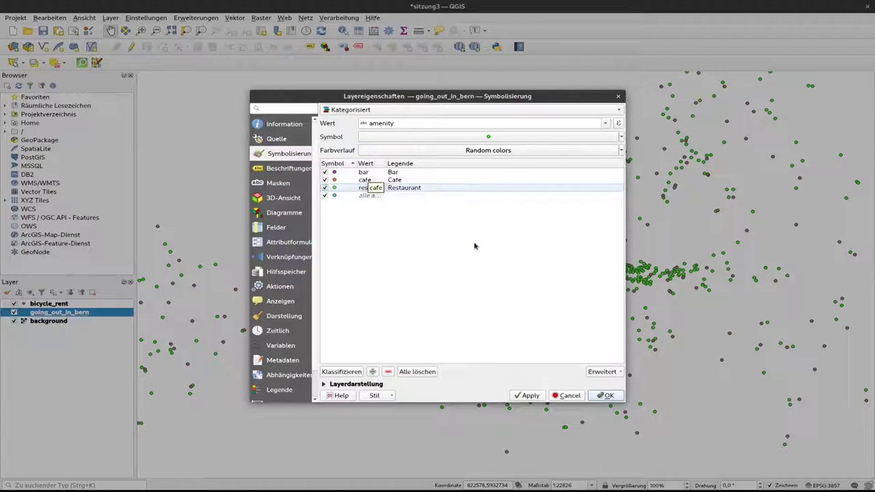
Step: Apply the amenity categories to the map and close the layer properties with OK
left_click(387, 198)
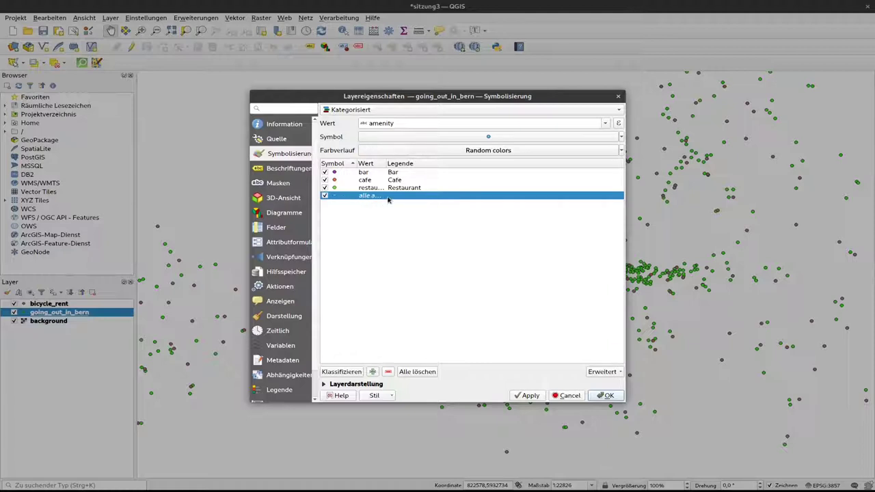
left_click(530, 396)
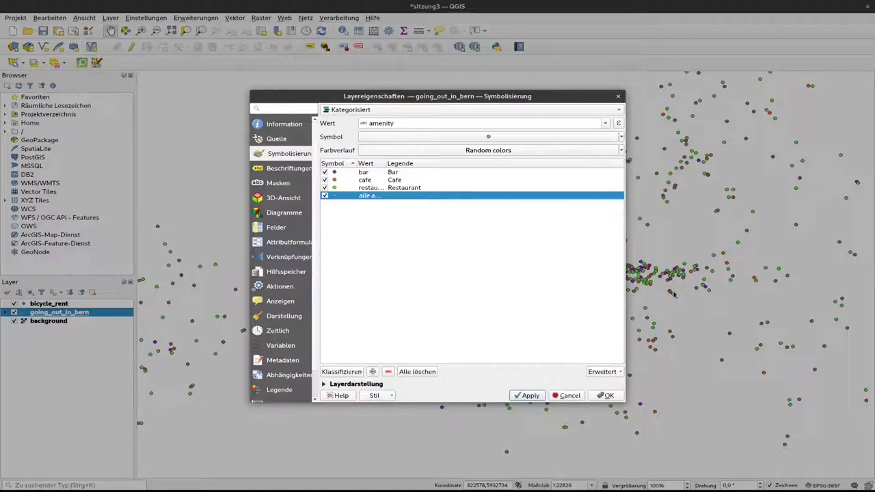
left_click(608, 395)
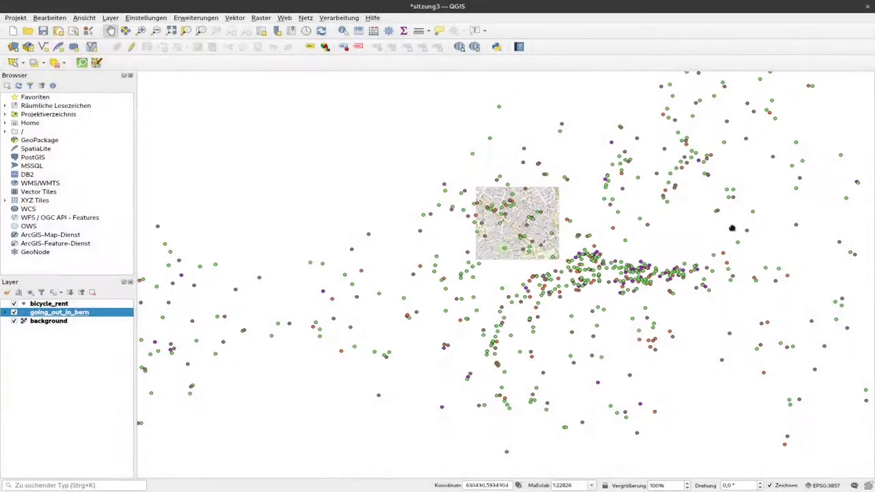
Step: Identify the Specht, Klösterli Weincafe, Royal and Sportbar Bärn points to check their amenity values
left_click(342, 31)
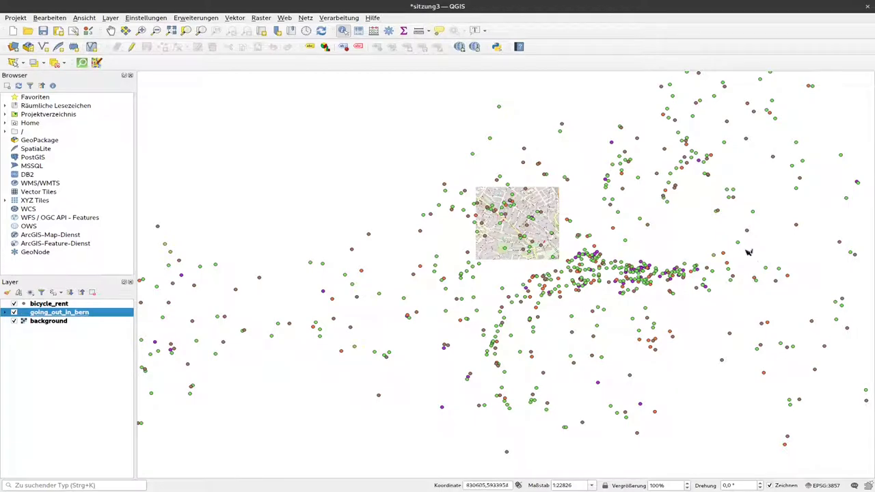
left_click(735, 197)
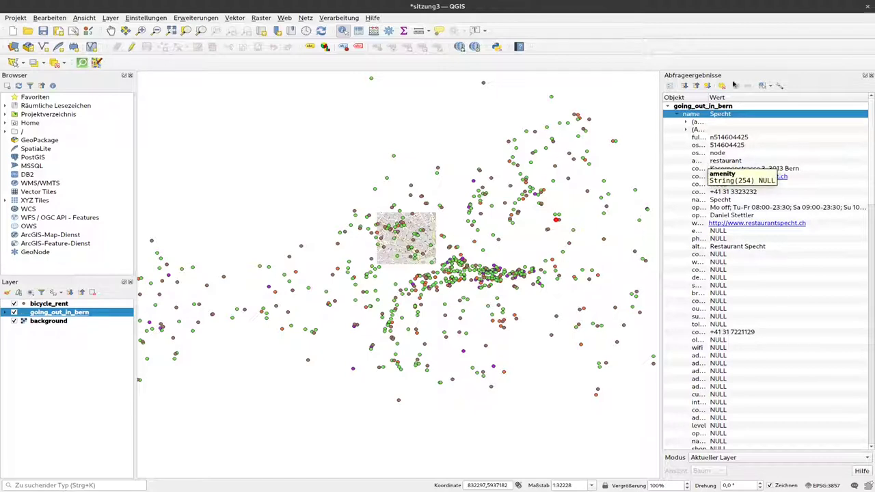
left_click_drag(707, 97, 735, 97)
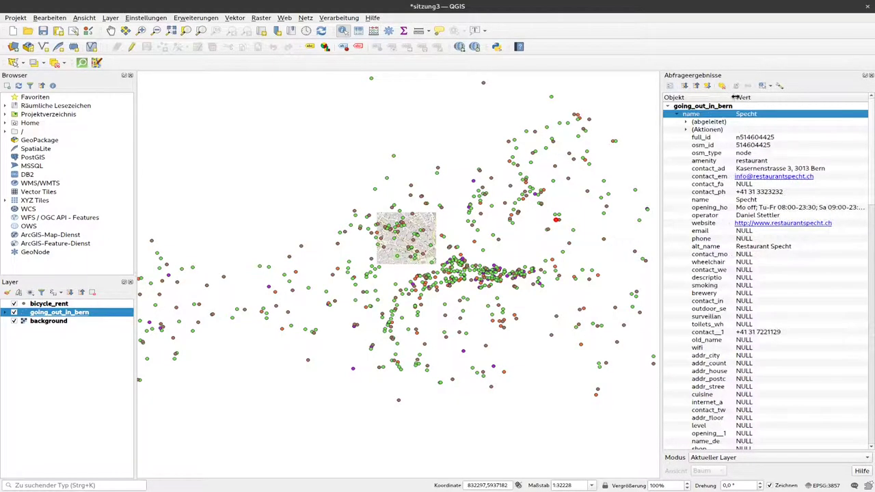
left_click(556, 267)
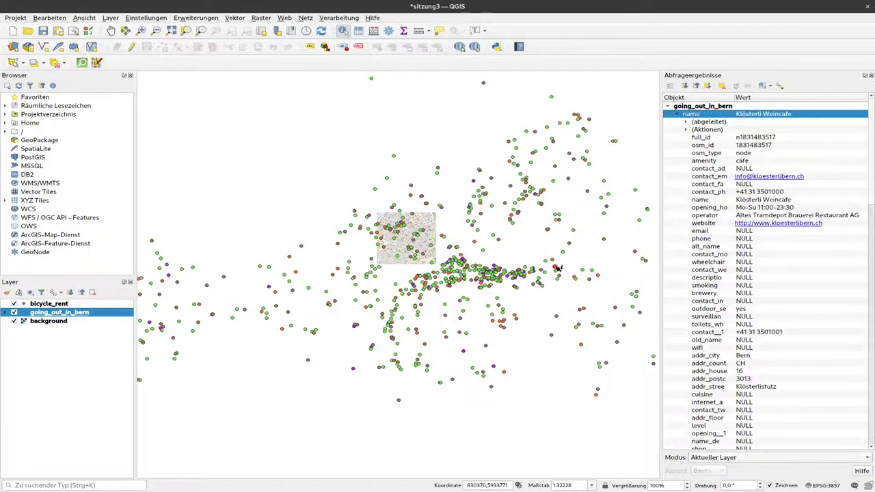
left_click(520, 322)
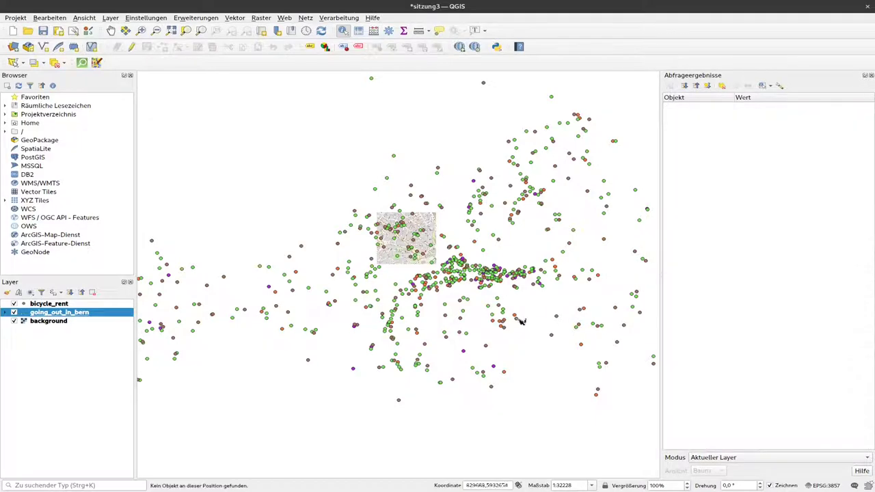
left_click(514, 316)
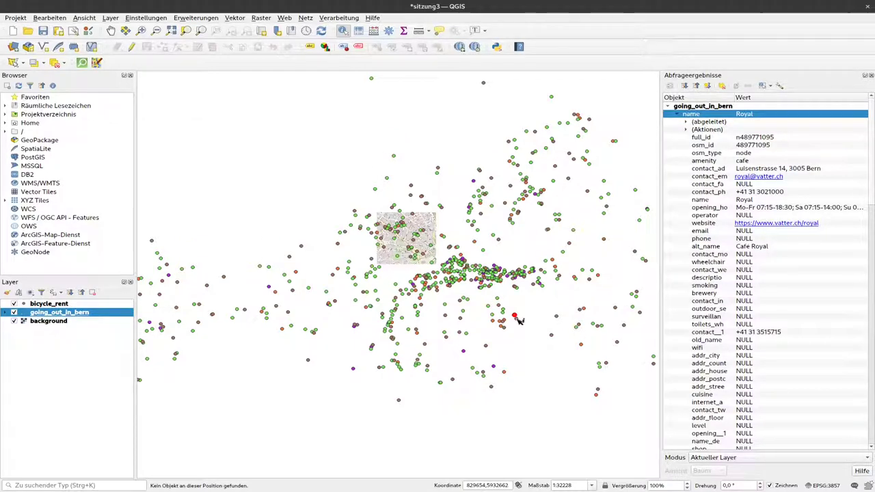
left_click(497, 368)
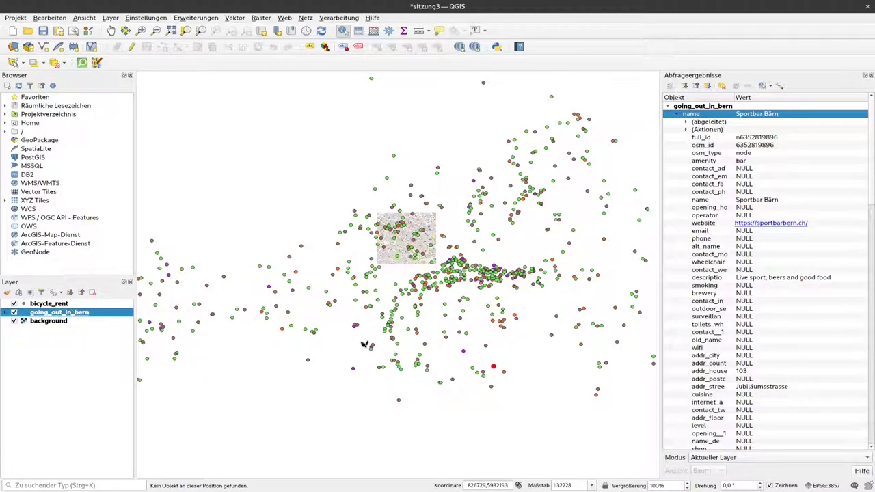
Step: Reopen the going_out_in_bern layer properties on the Symbolisierung page
scroll(362, 343, "down", 2)
scroll(362, 343, "up", 1)
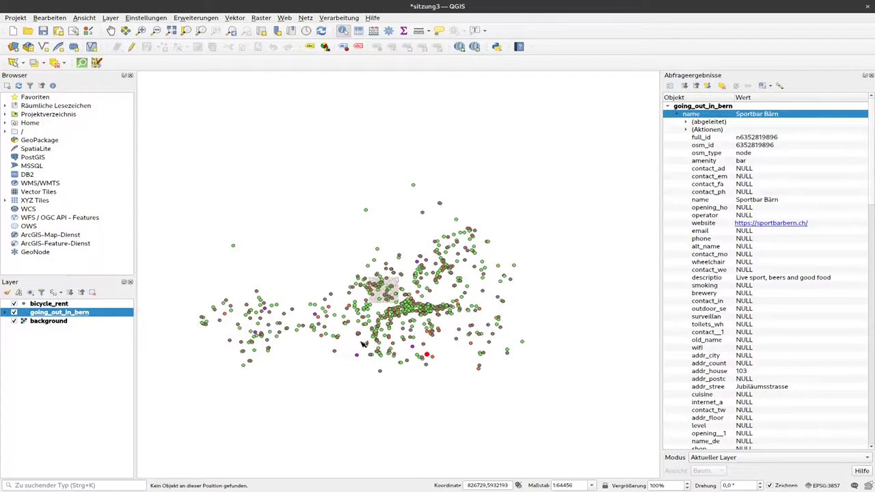
scroll(363, 343, "up", 1)
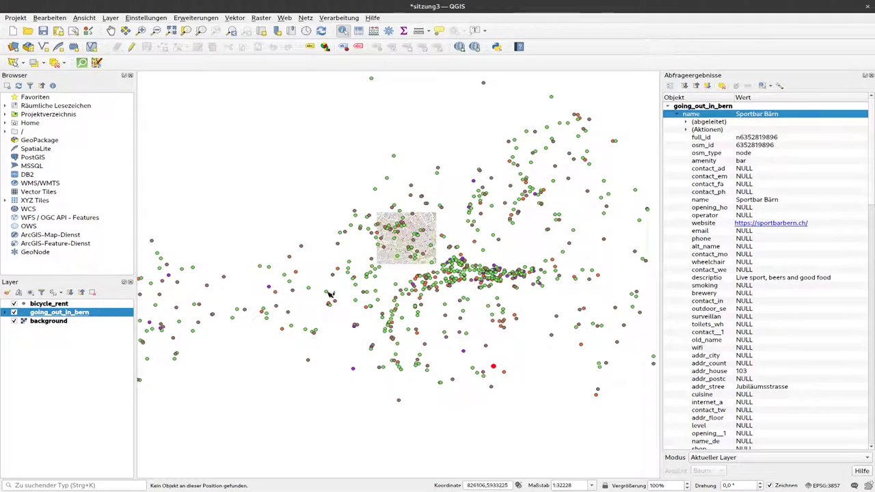
scroll(331, 295, "up", 1)
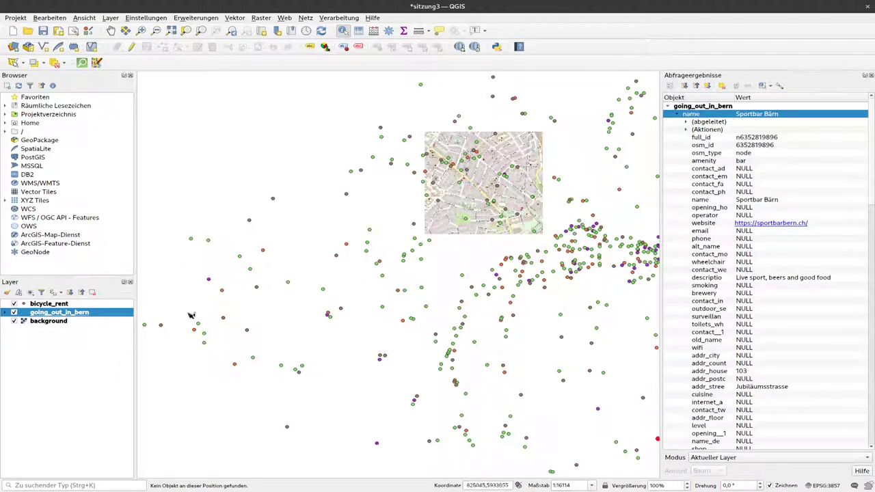
right_click(73, 313)
left_click(103, 308)
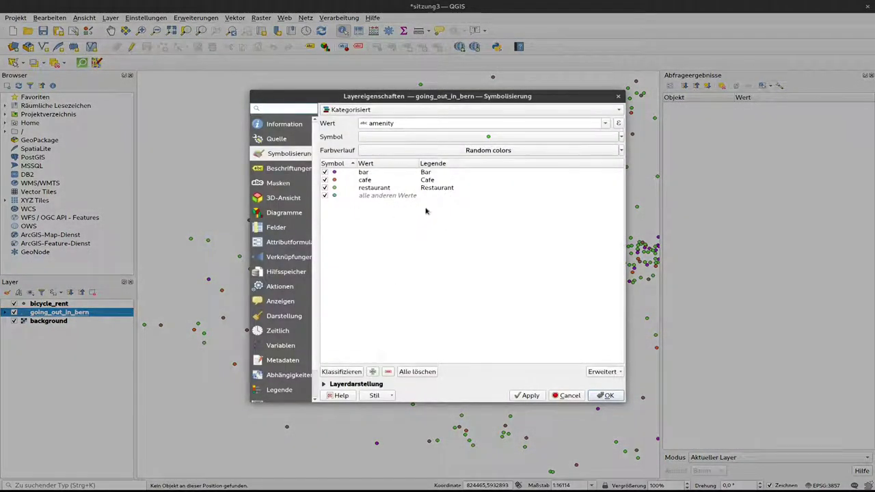
left_click(340, 172)
double_click(339, 175)
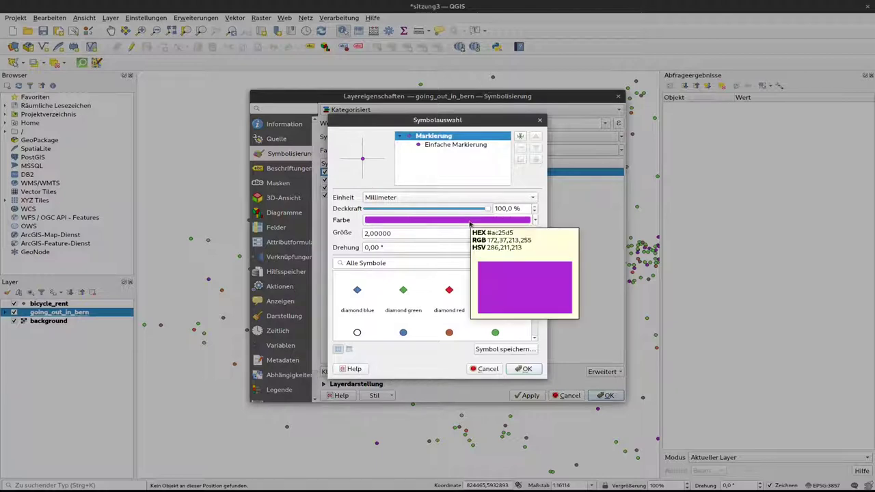
left_click(487, 369)
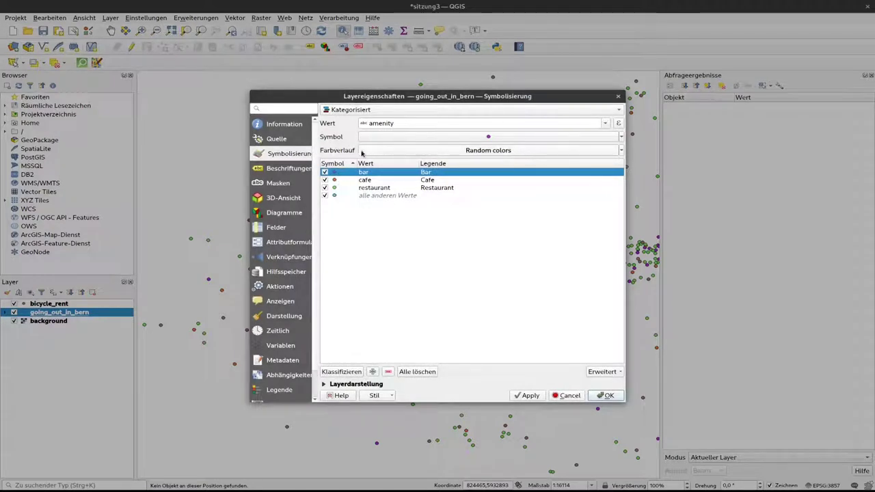
Step: Try the BrBG colour ramp on the amenity categories, then switch back to random colours
left_click(621, 151)
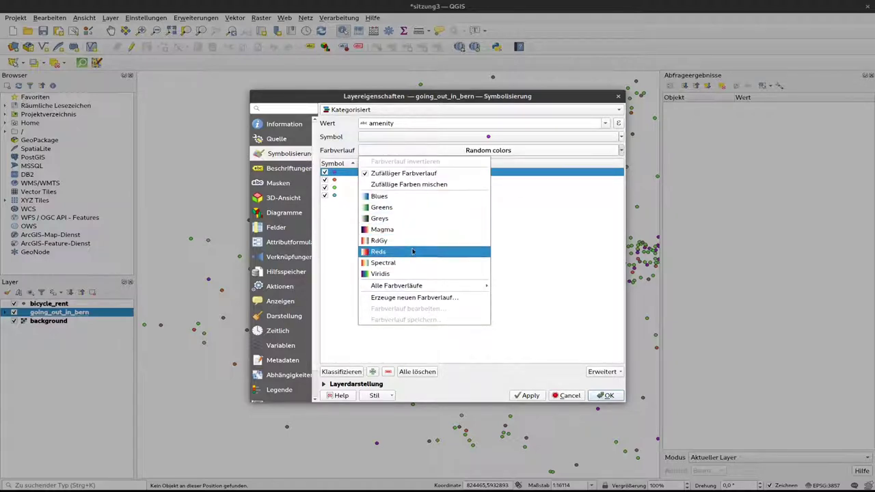
mouse_move(427, 286)
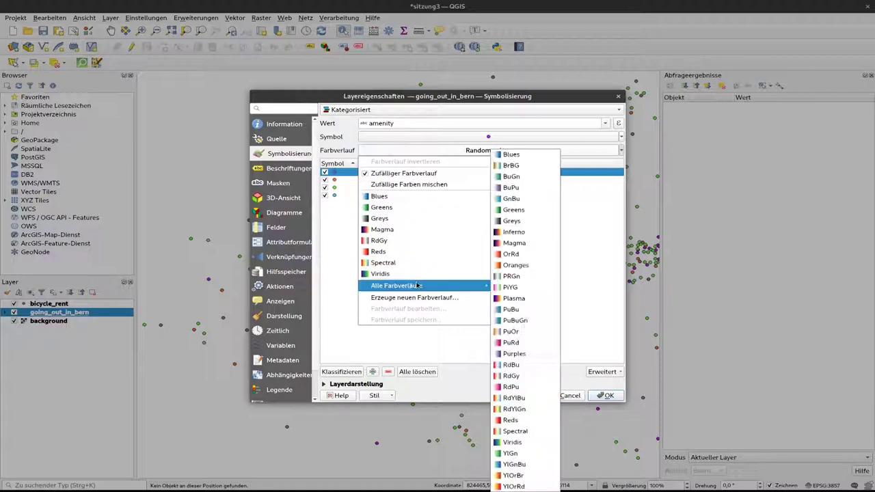
left_click(523, 168)
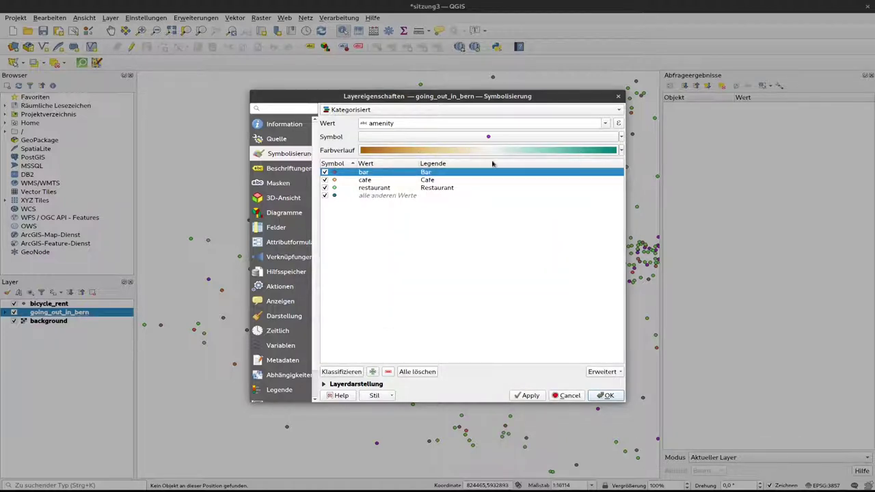
left_click(530, 396)
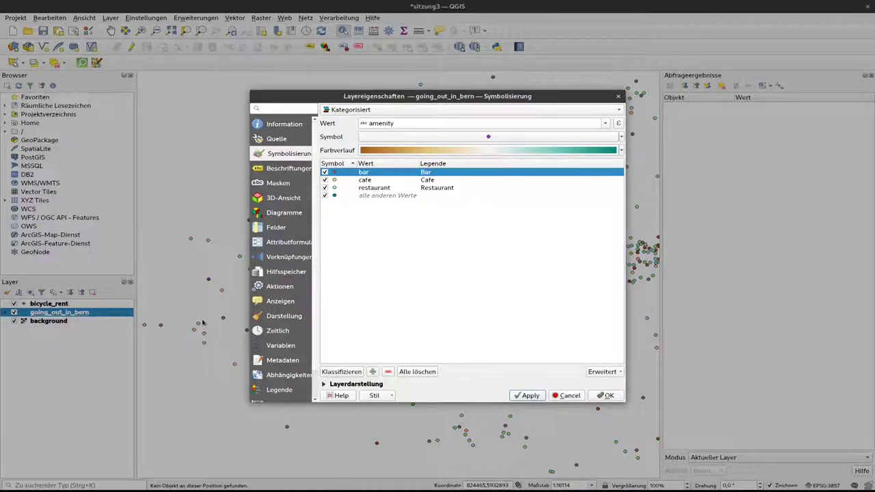
left_click(620, 150)
left_click(424, 173)
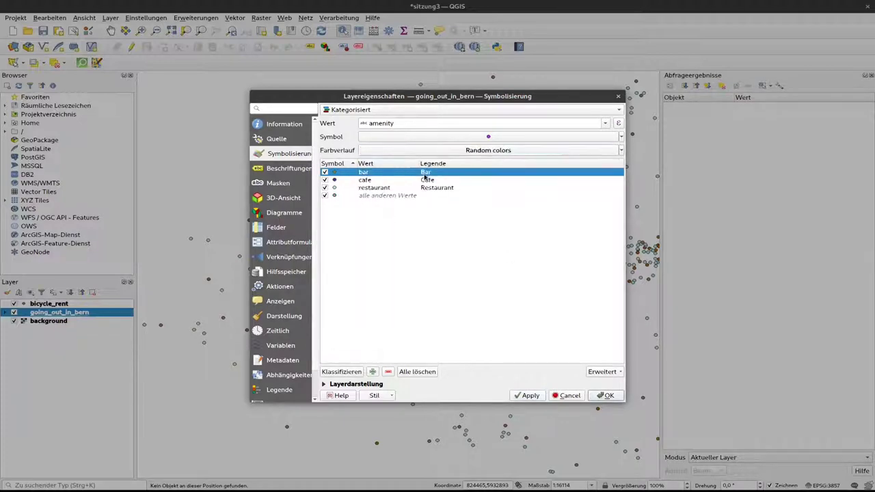
Step: Apply the random colours and give the bar category the diamond red symbol
left_click(527, 395)
double_click(342, 172)
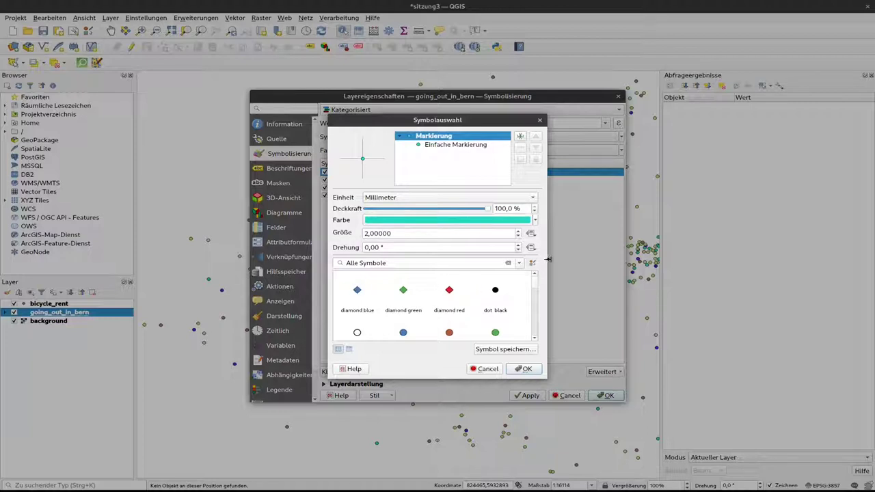
left_click(521, 263)
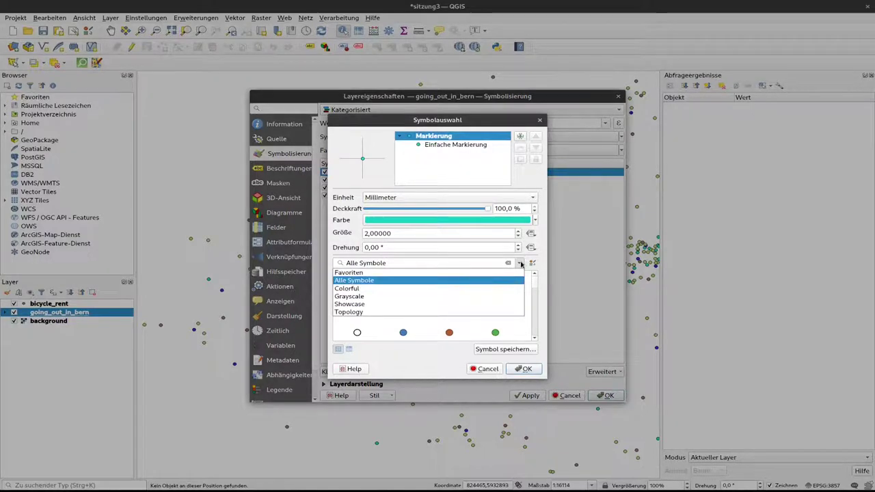
left_click(520, 264)
mouse_move(534, 287)
left_mouse_down()
mouse_move(534, 336)
mouse_move(534, 279)
left_mouse_up()
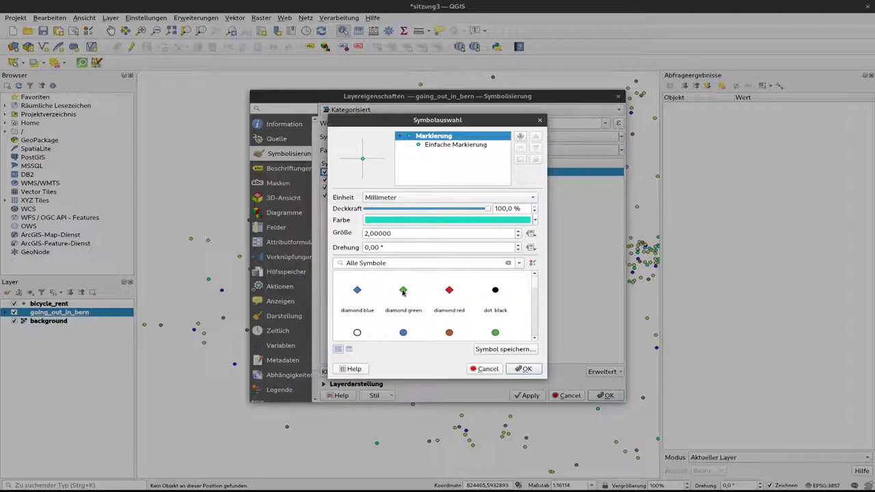
left_click(449, 292)
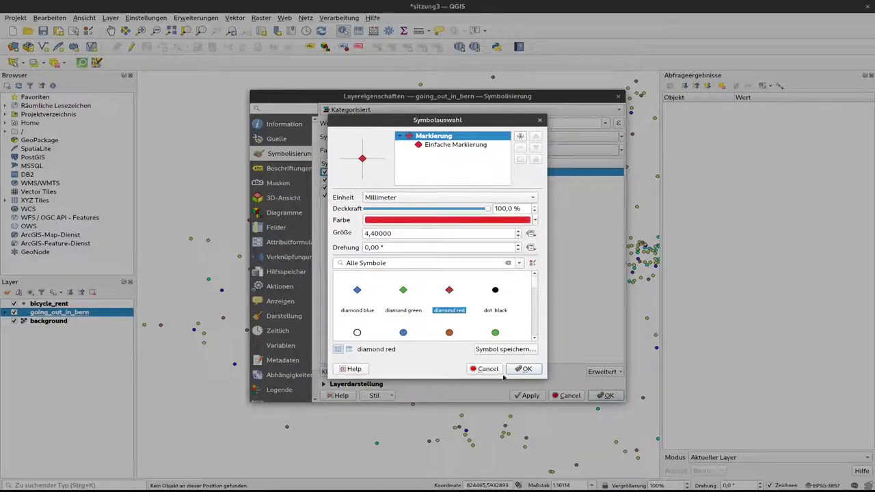
left_click(526, 369)
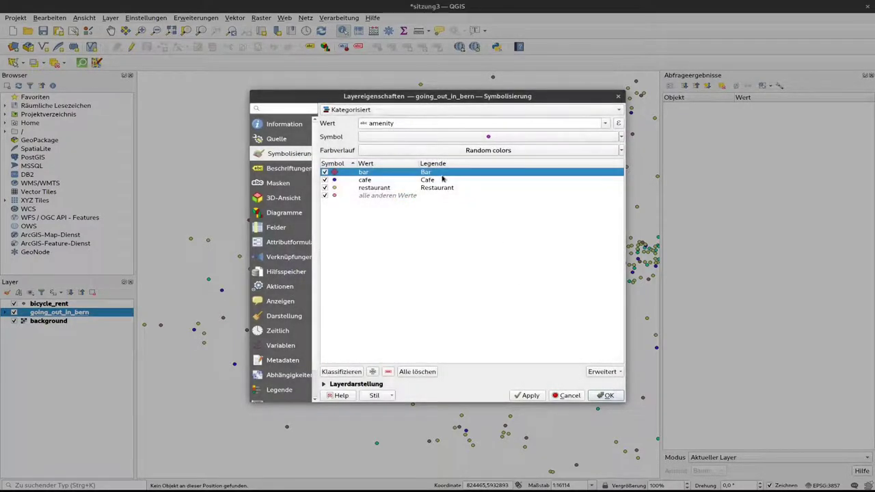
Step: Give the cafe category the triangle blue symbol
double_click(334, 179)
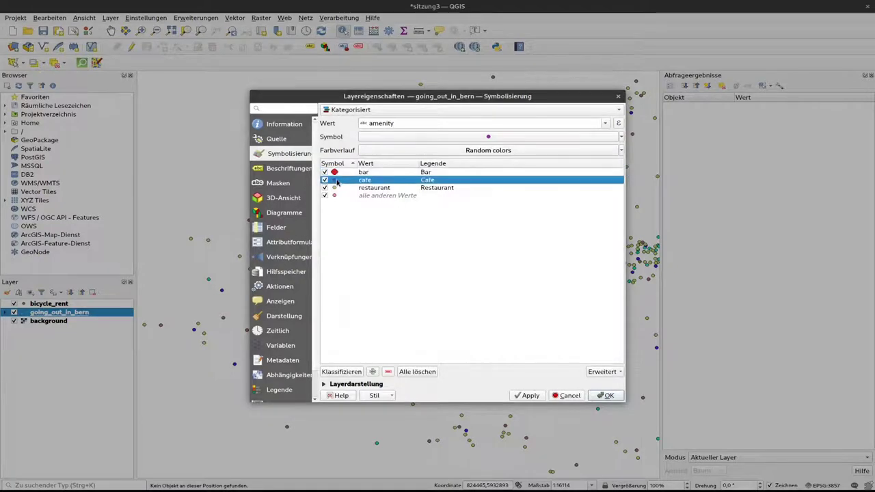
scroll(501, 317, "down", 2)
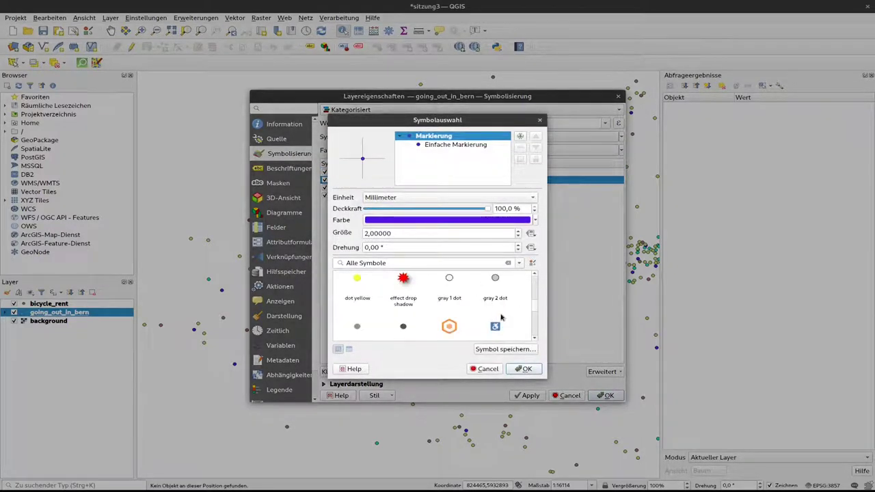
scroll(501, 317, "down", 5)
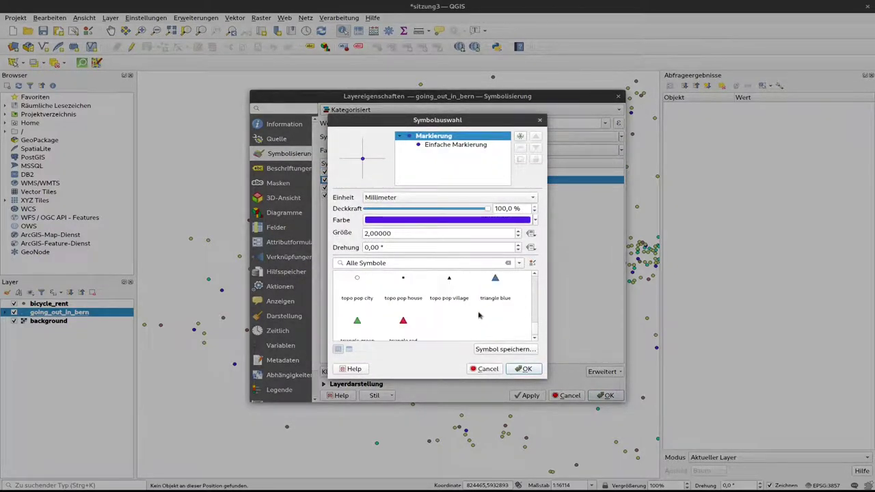
left_click(499, 287)
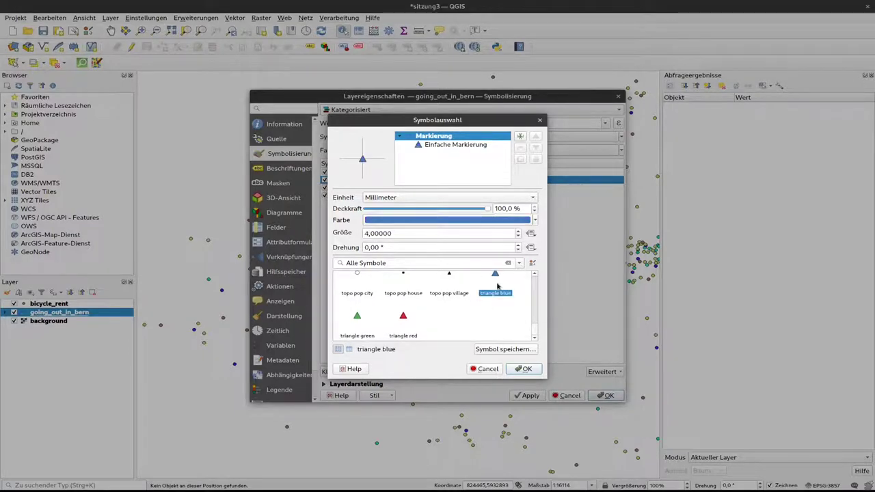
left_click(523, 368)
Step: Give the restaurant category the dot yellow symbol
double_click(335, 188)
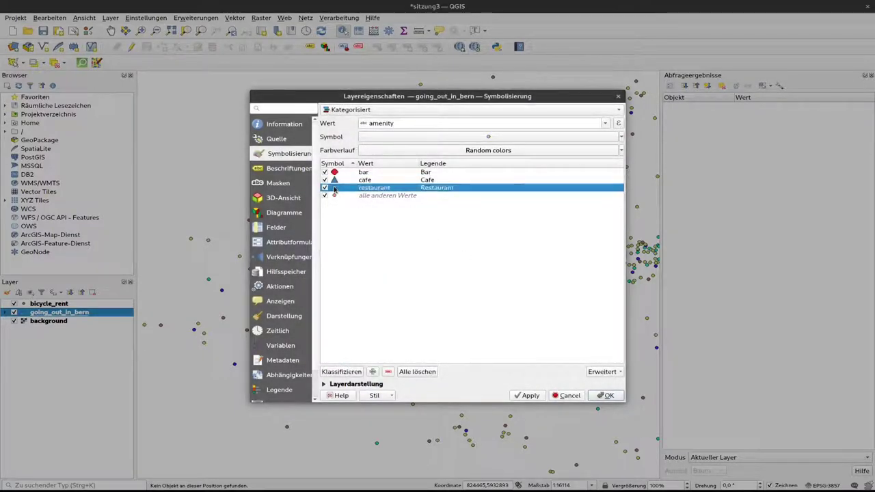
scroll(452, 317, "down", 8)
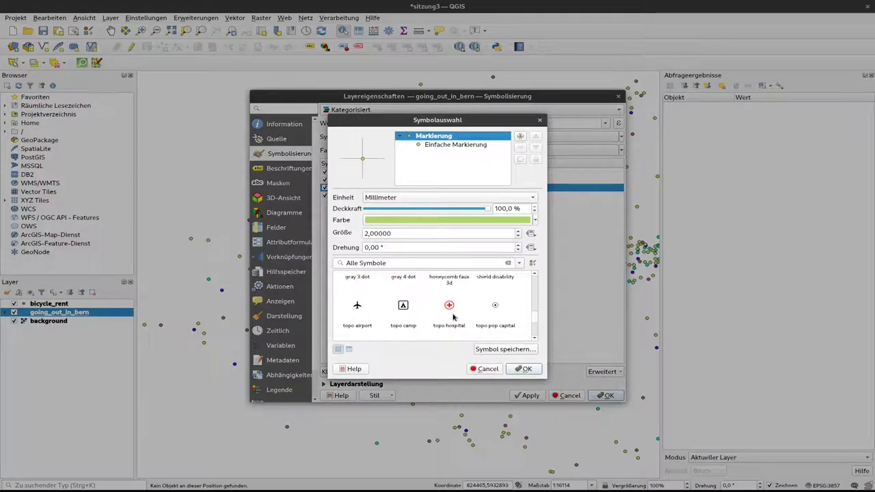
scroll(452, 317, "up", 6)
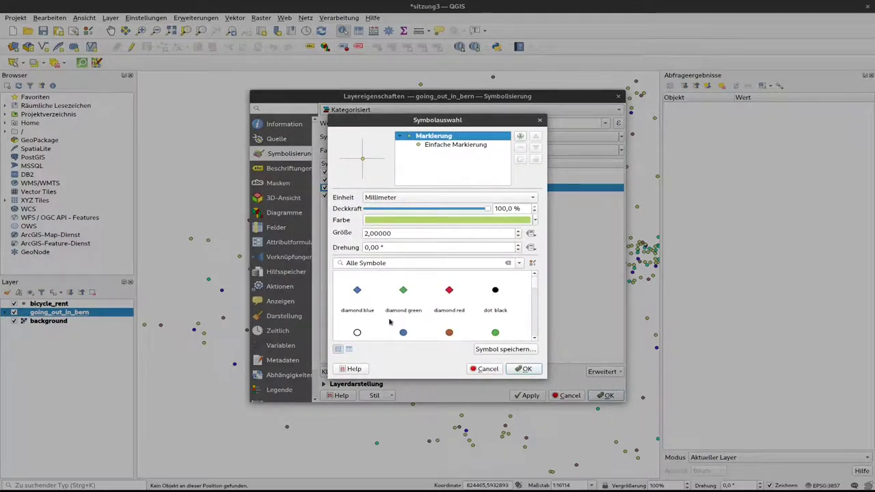
scroll(361, 325, "down", 2)
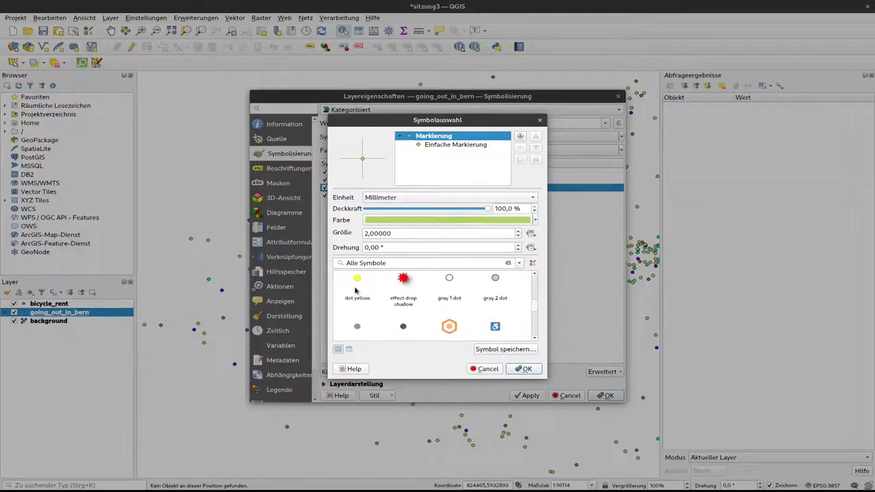
left_click(357, 281)
left_click(524, 369)
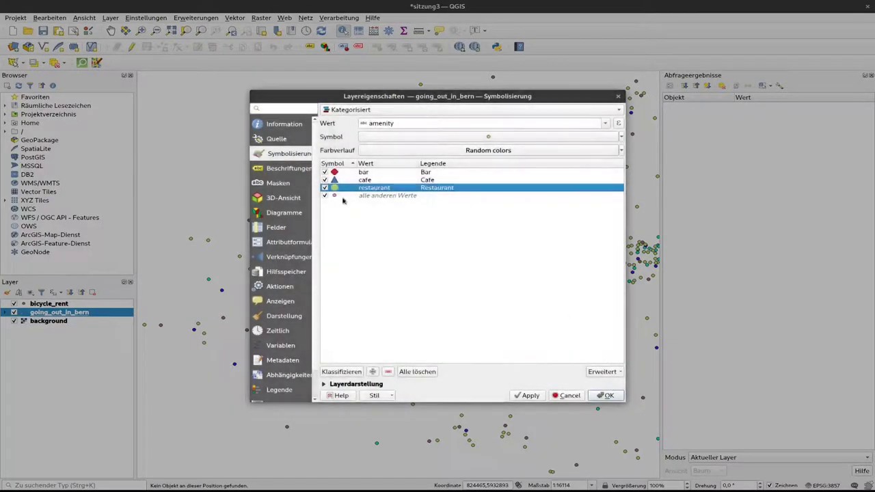
Step: Apply the new symbols, close Layereigenschaften, and pan around the map to view them
left_click(531, 395)
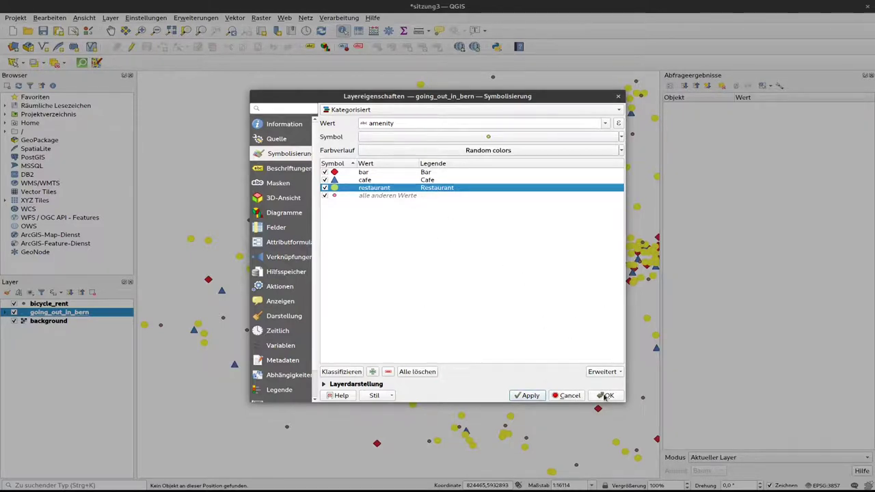
left_click(604, 395)
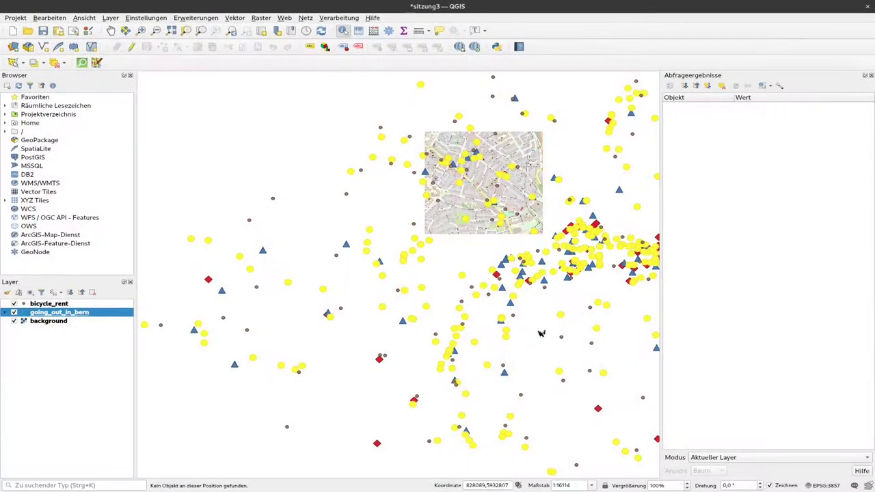
left_click(111, 30)
left_click_drag(577, 248, 429, 302)
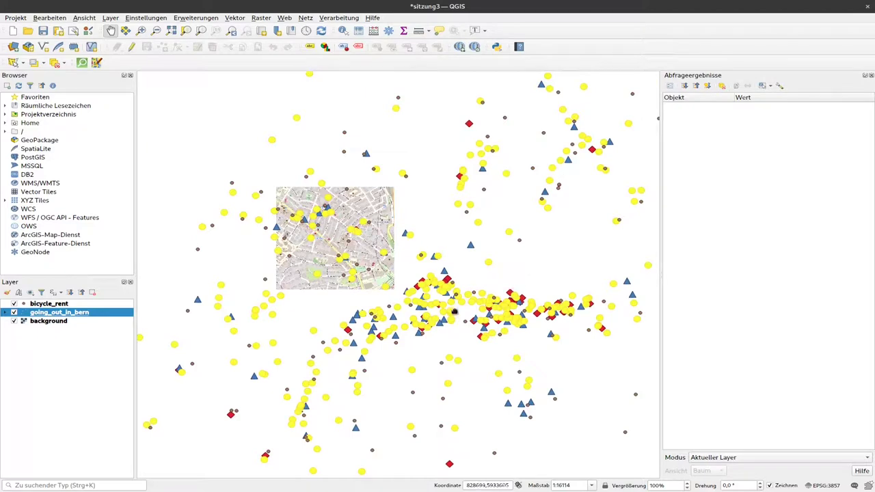
left_click_drag(446, 341, 487, 292)
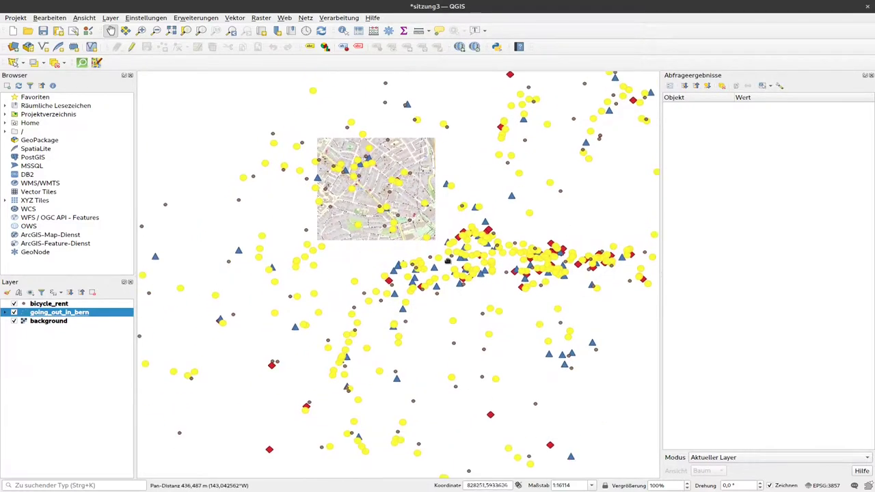